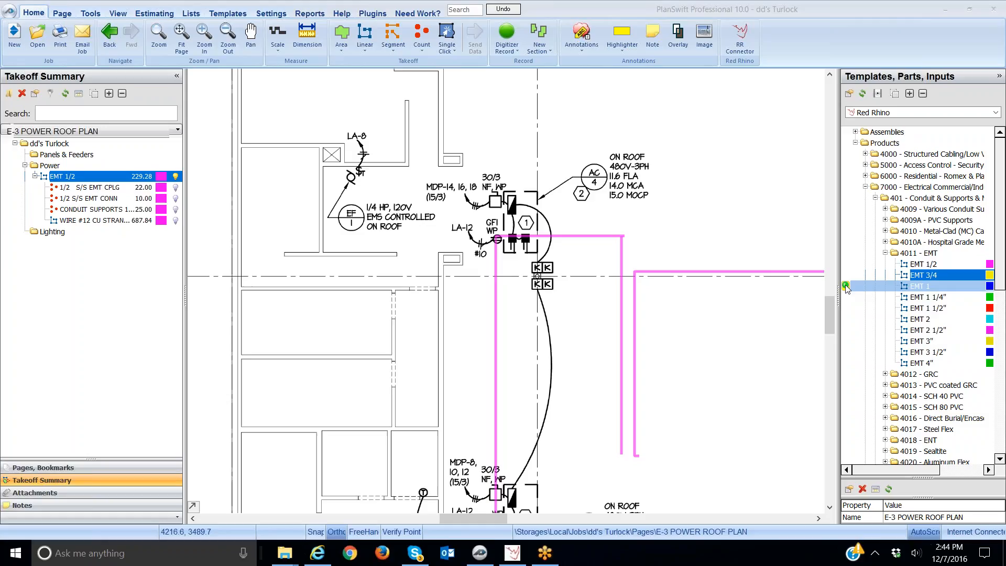
Add the EMT 1 template item to the Power folder of the takeoff
drag(845, 285, 50, 165)
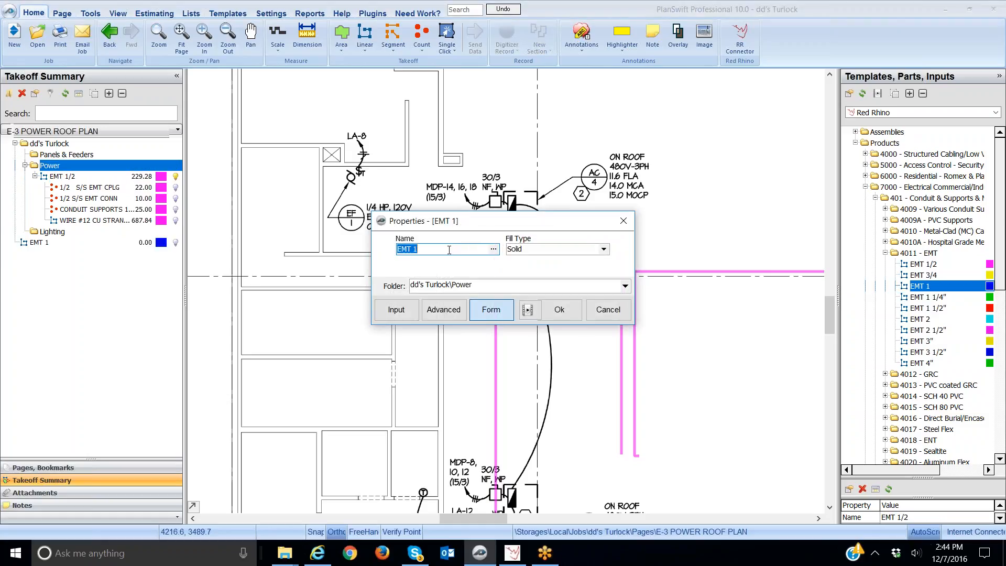
click(558, 312)
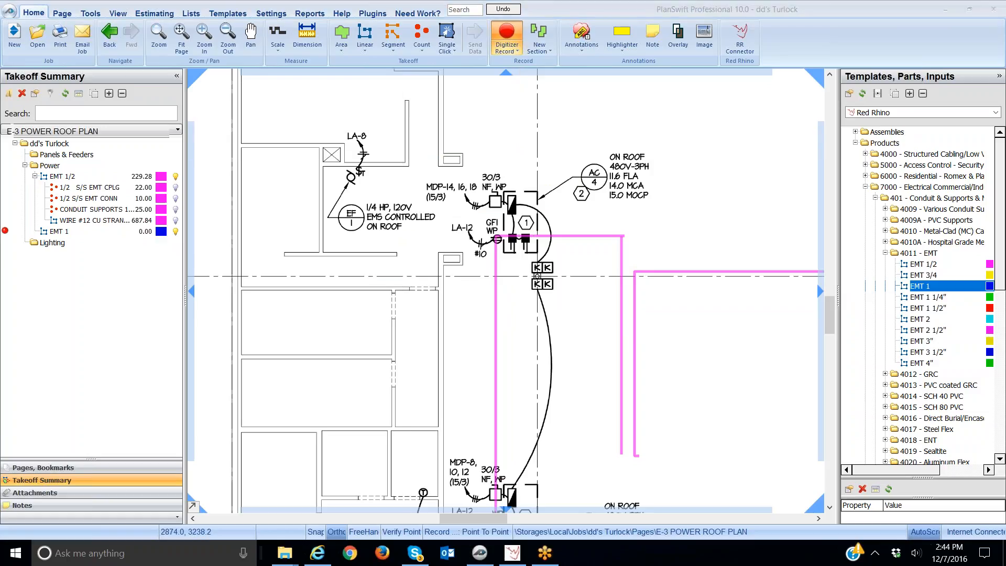
Trace an EMT 1 conduit run about 45 ft from the panel across and down the roof plan, then stop recording
click(465, 204)
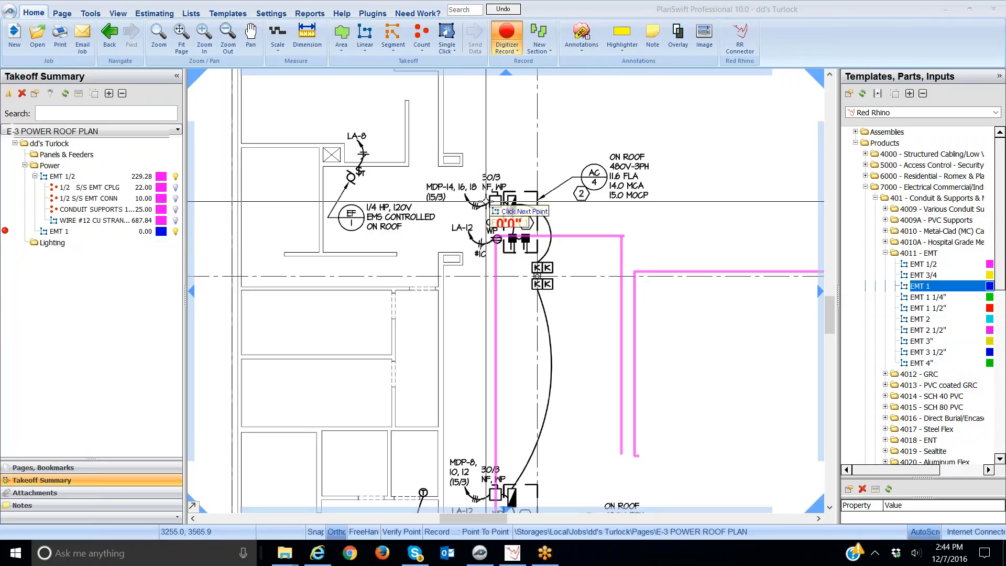
click(493, 203)
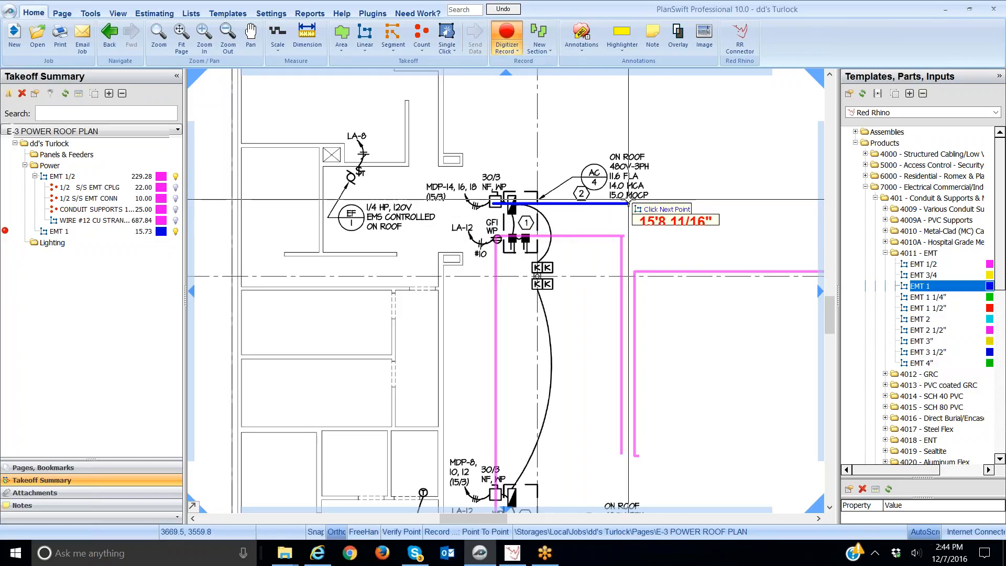
click(629, 204)
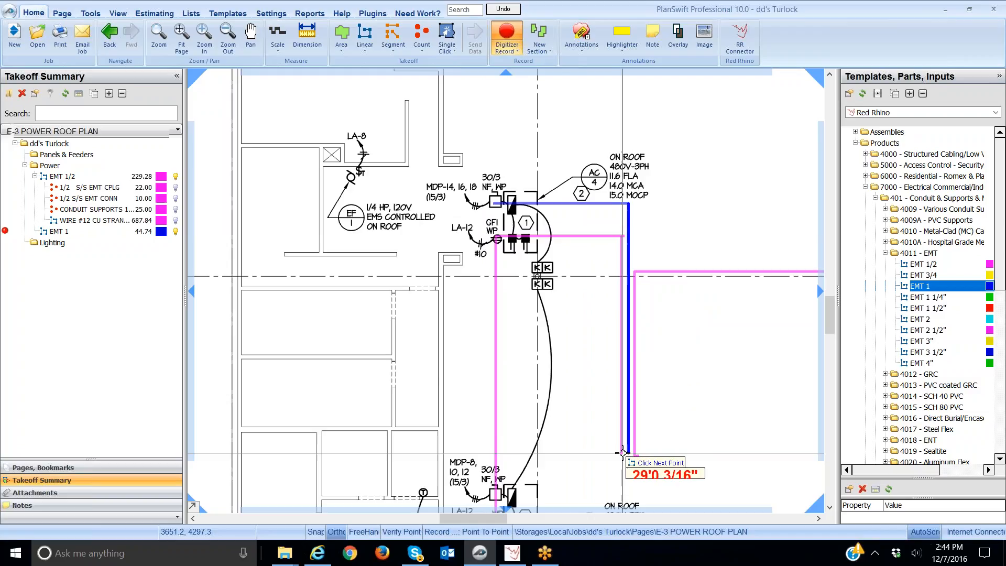
click(624, 452)
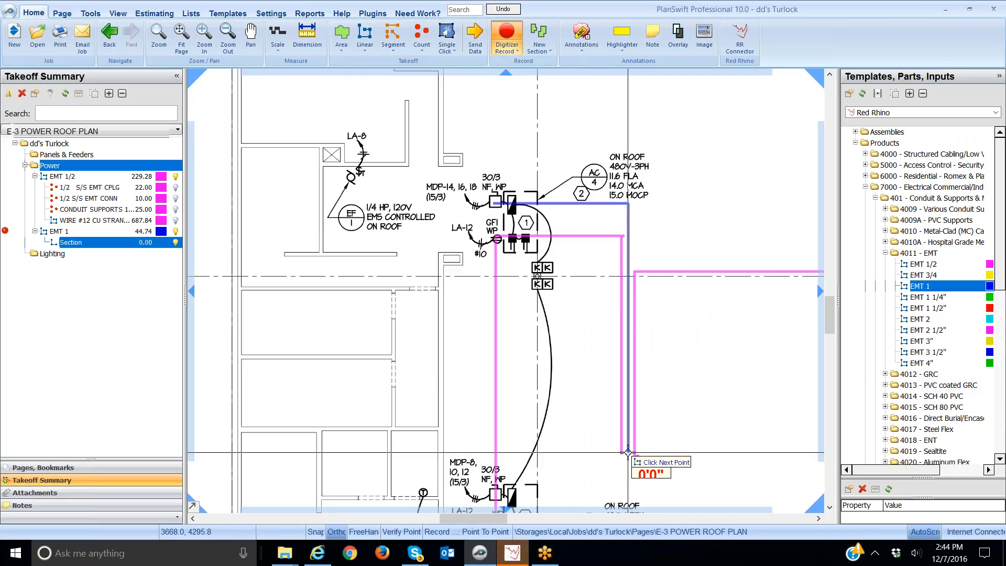
right_click(624, 452)
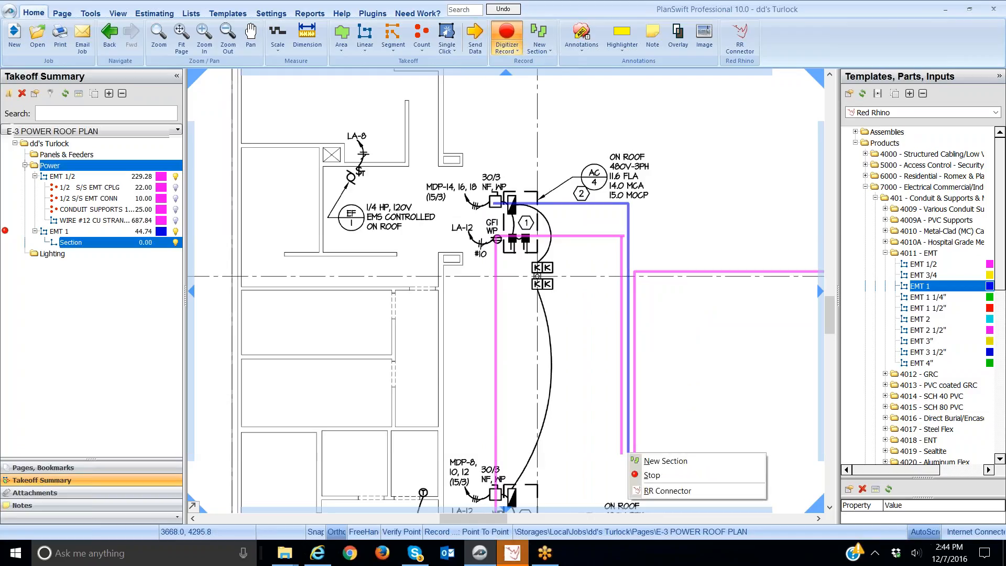
click(645, 474)
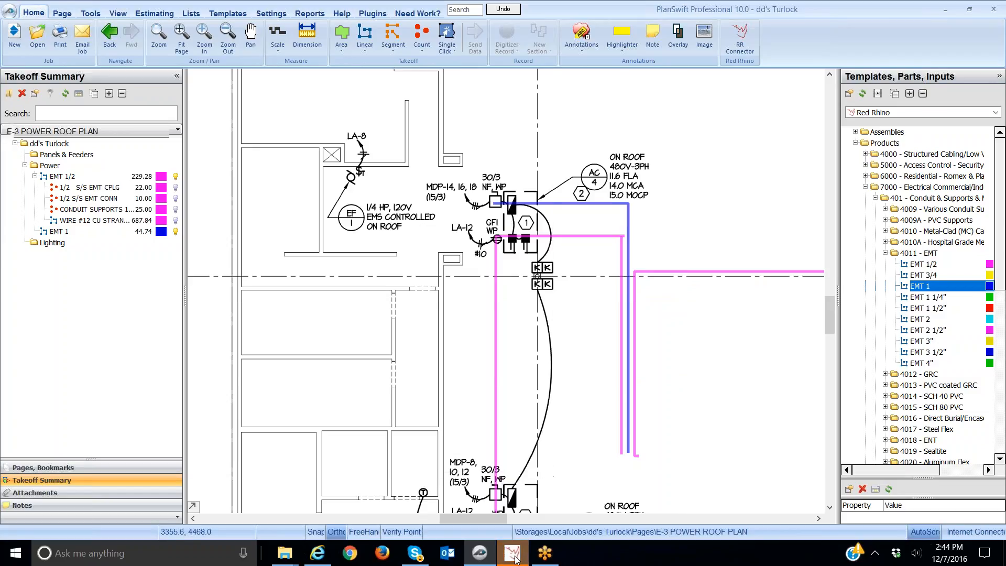
Select the traced EMT 1 run and delete it together with its EMT 1 estimating item
mouse_move(514, 556)
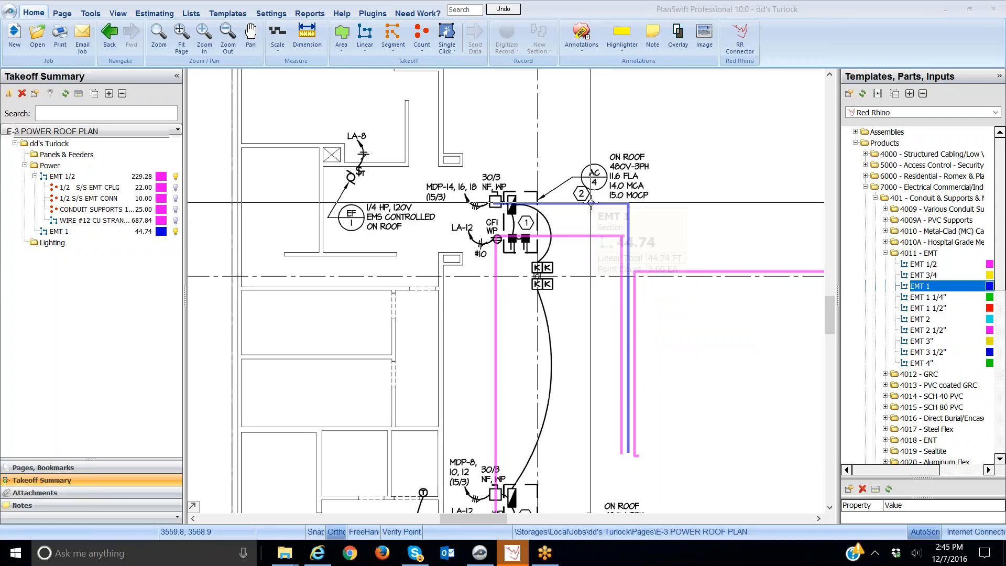
mouse_move(591, 202)
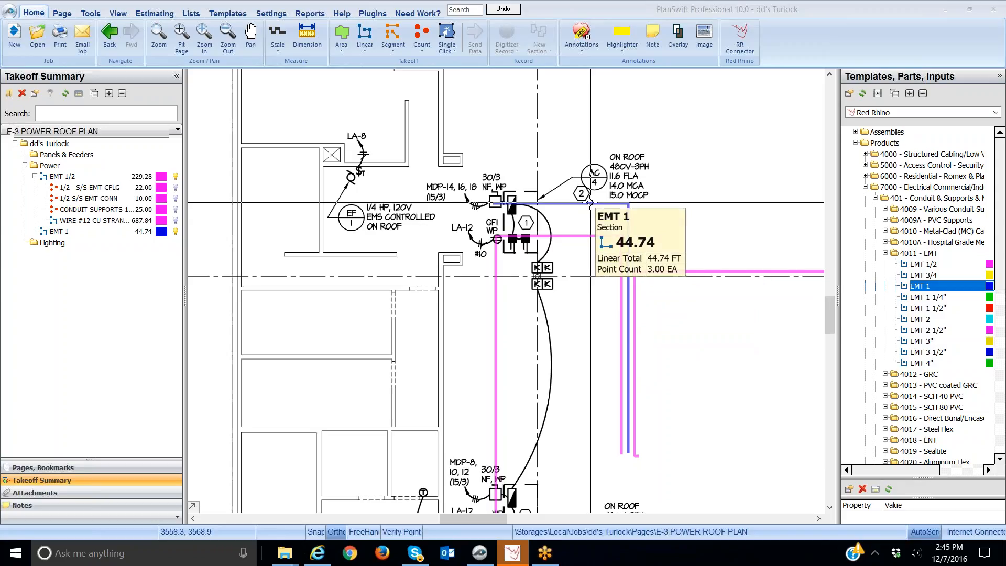
click(591, 203)
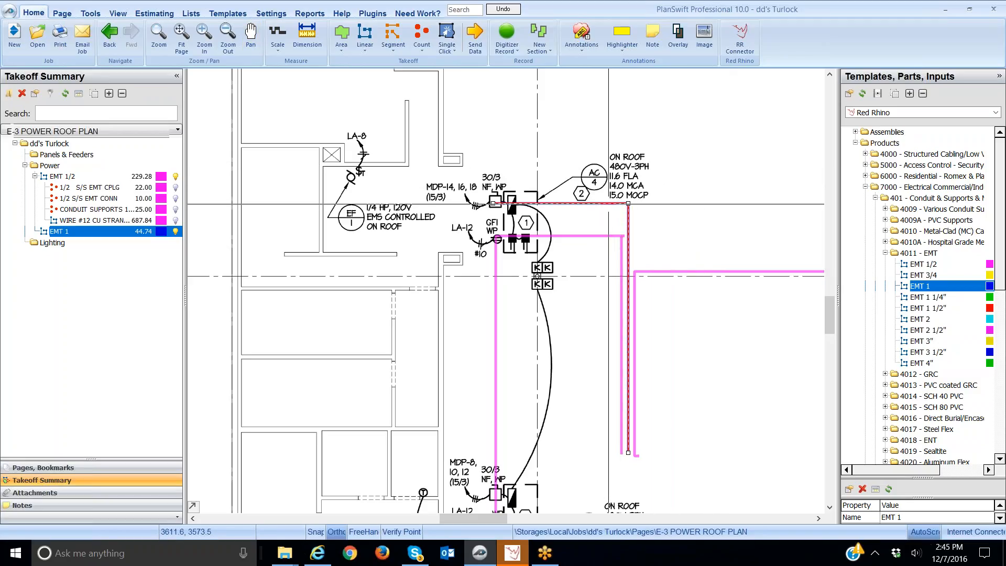
mouse_move(608, 204)
click(596, 204)
click(703, 194)
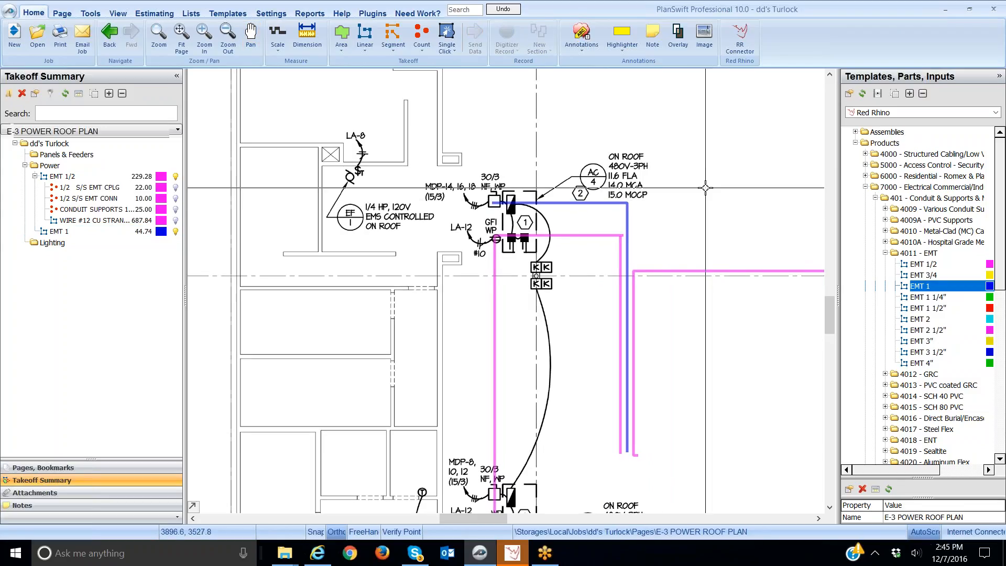
right_click(597, 203)
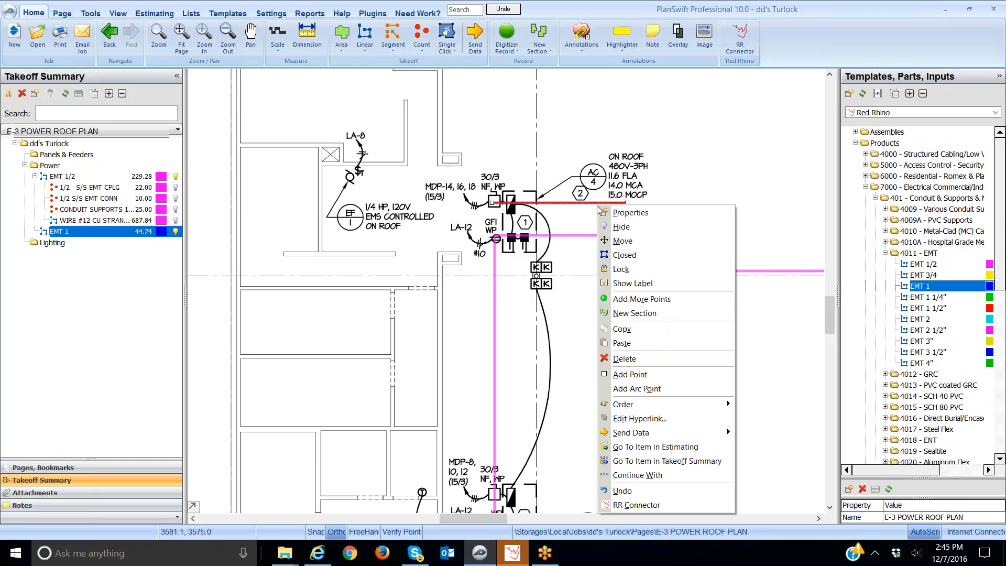
click(622, 360)
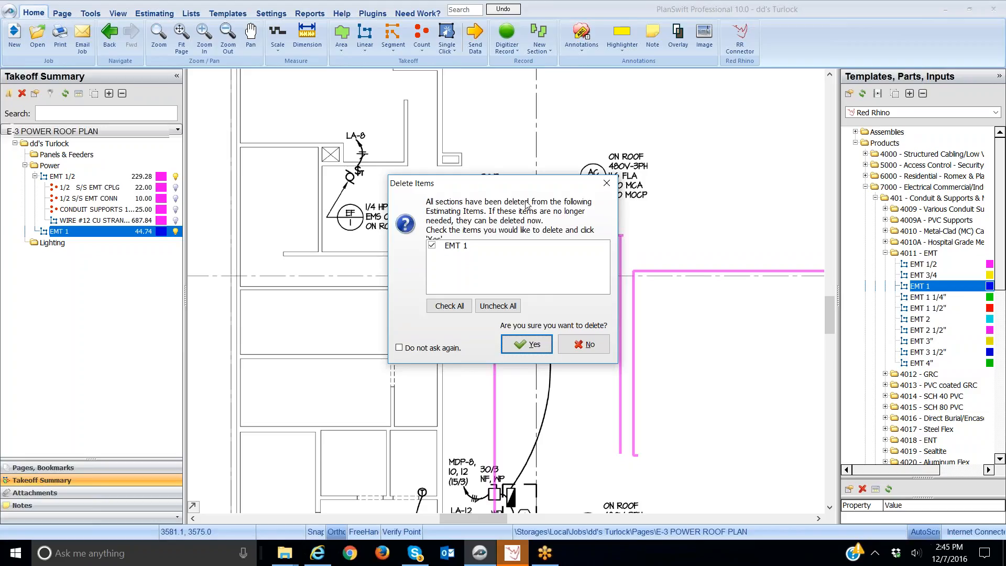
click(539, 345)
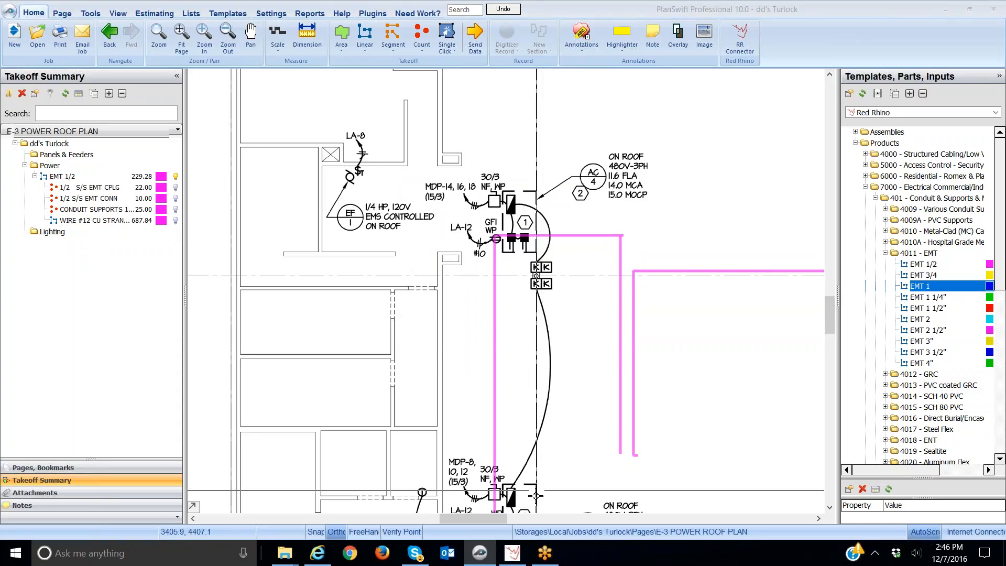
Open the Red Rhino Connector's Conduit Wizard and minimize it again
click(513, 554)
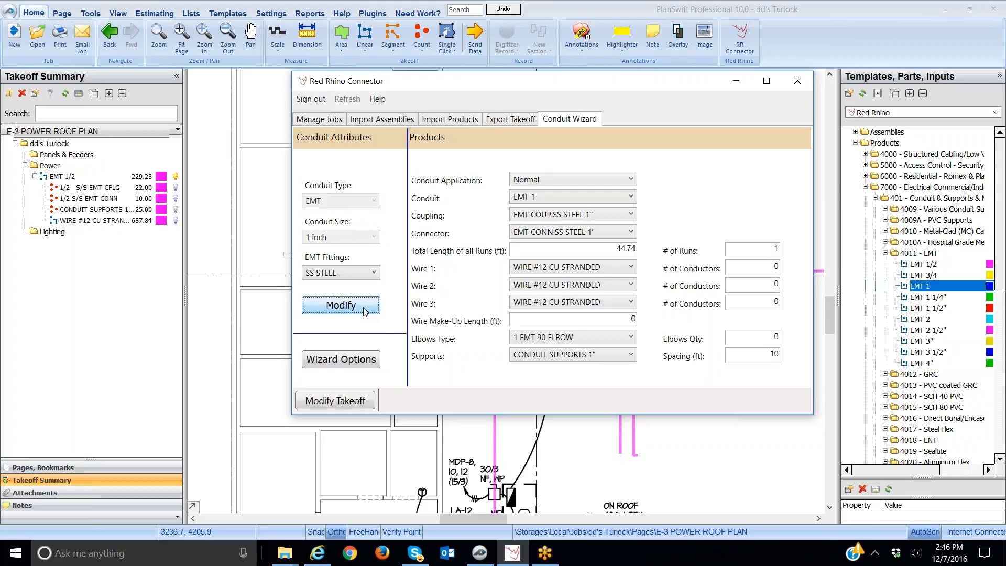
click(735, 83)
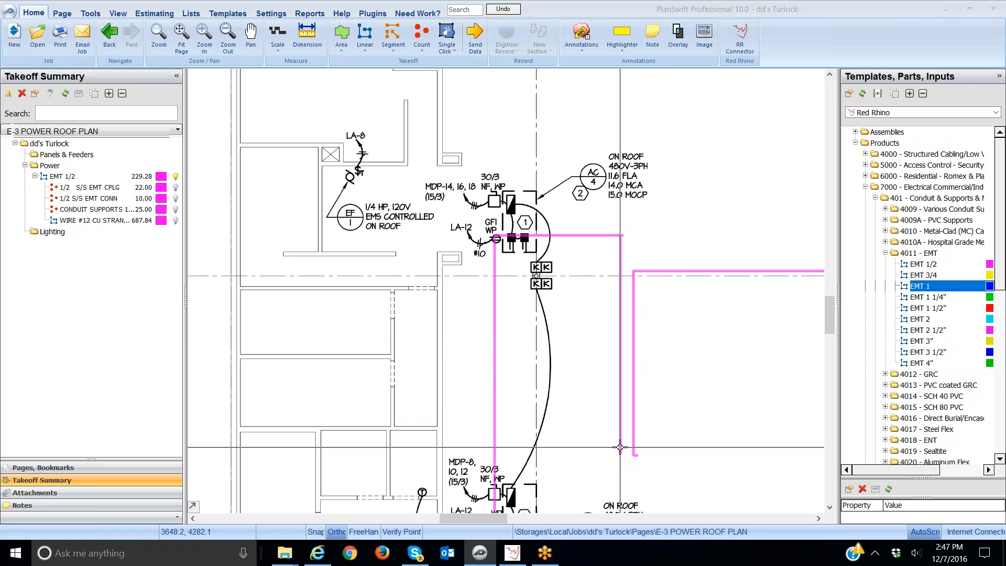
Add the EMT 3/4 template item to the Power folder of the takeoff
mouse_move(619, 450)
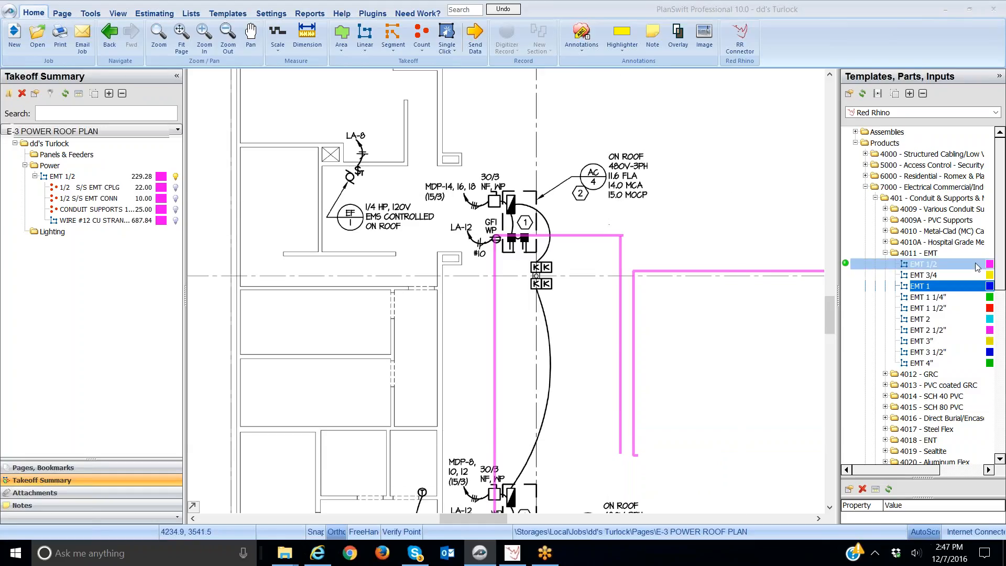
click(846, 276)
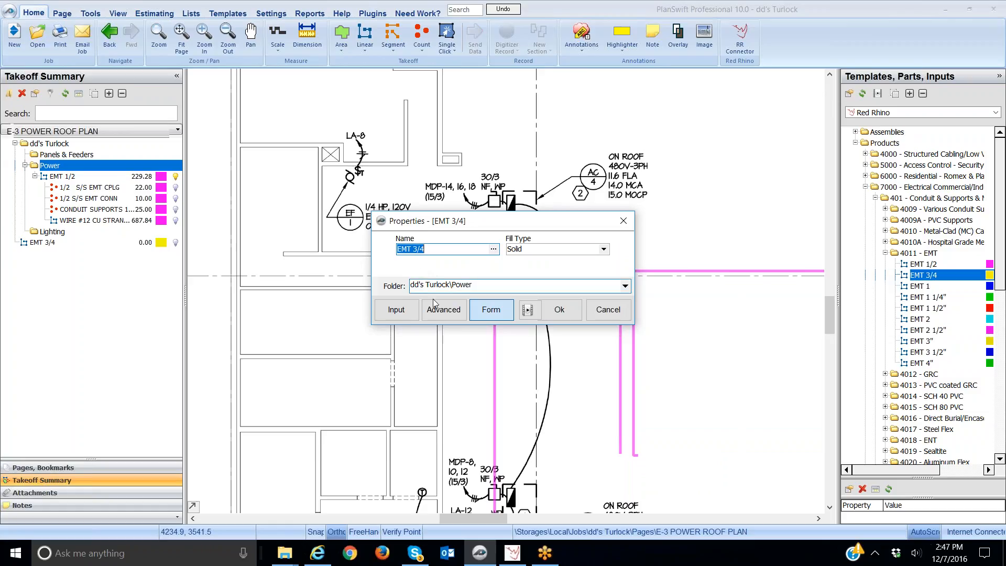
click(560, 310)
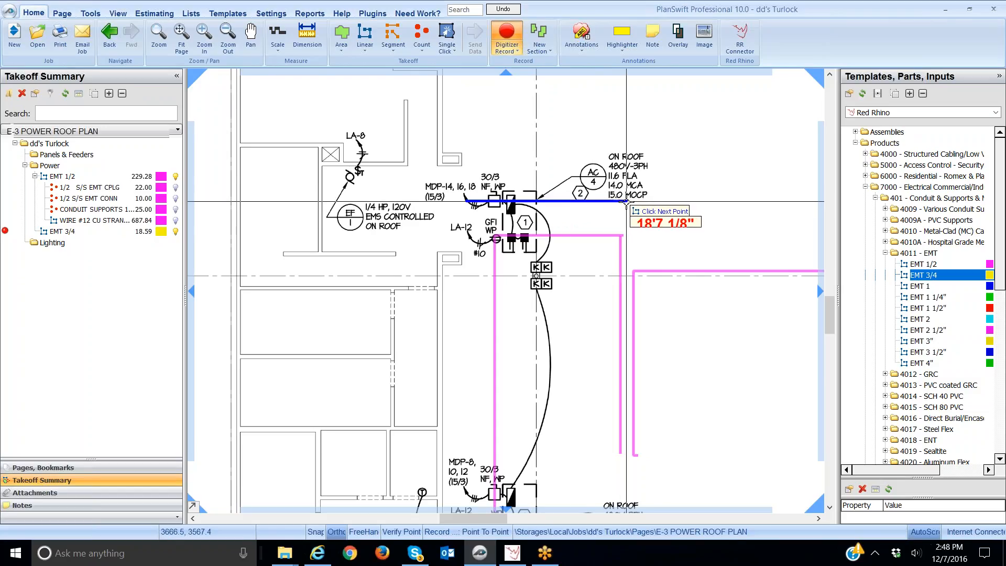
Trace an EMT 3/4 conduit run about 48 ft from the panel across and down the roof plan, then stop recording
click(626, 201)
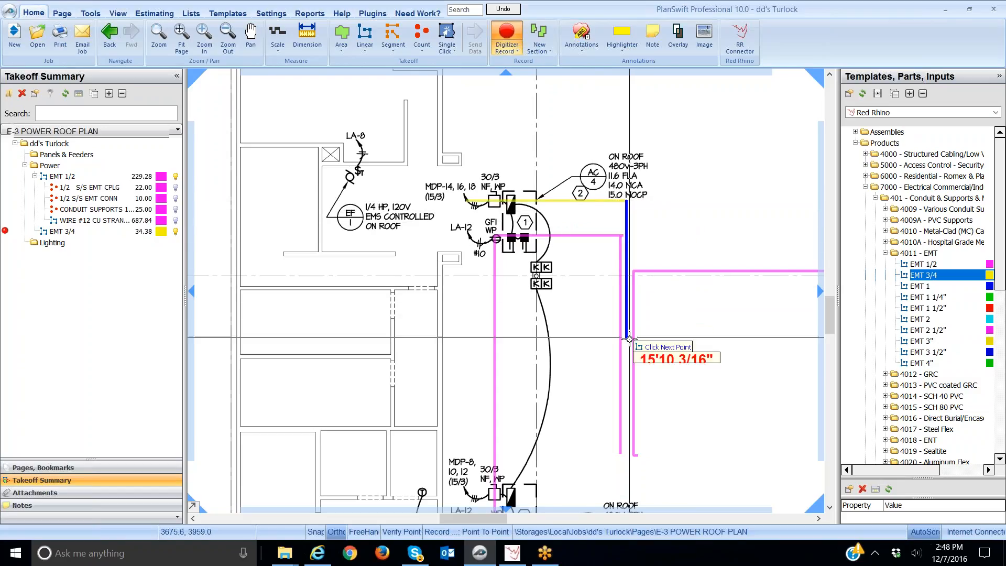
click(625, 454)
right_click(625, 454)
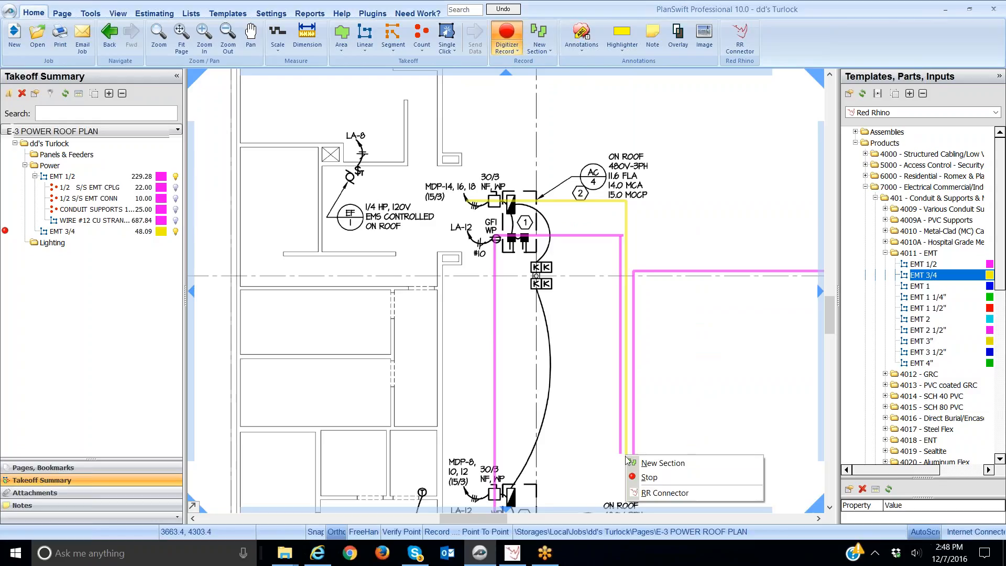
click(659, 477)
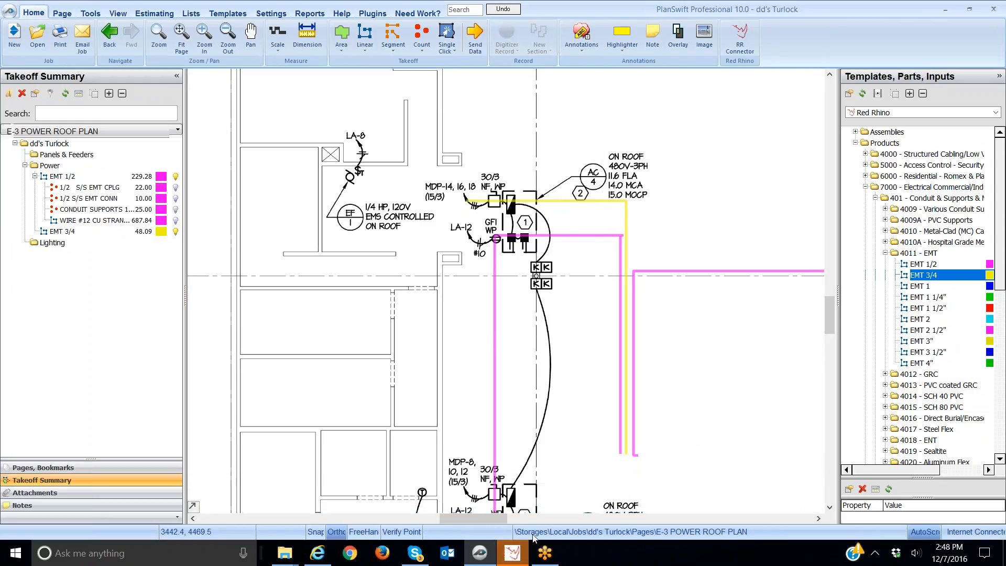
Open the Red Rhino Connector's Conduit Wizard and set the Conduit Application to Exposed +20
click(518, 560)
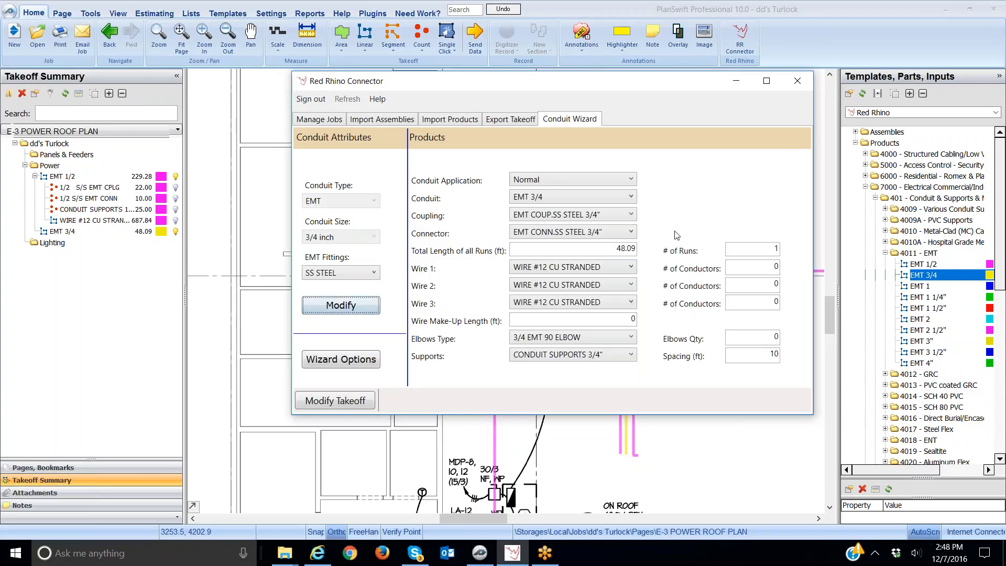
click(590, 180)
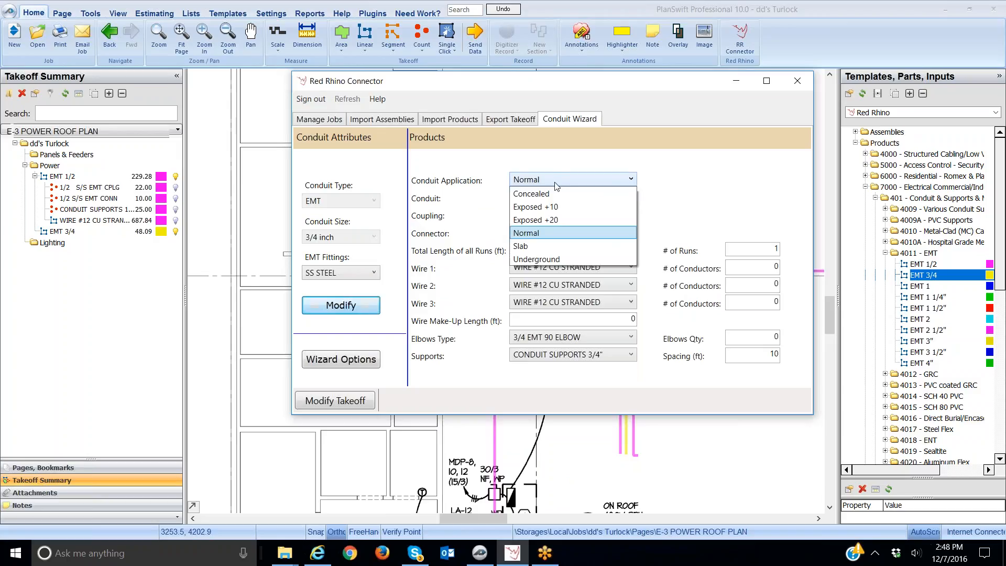
click(550, 220)
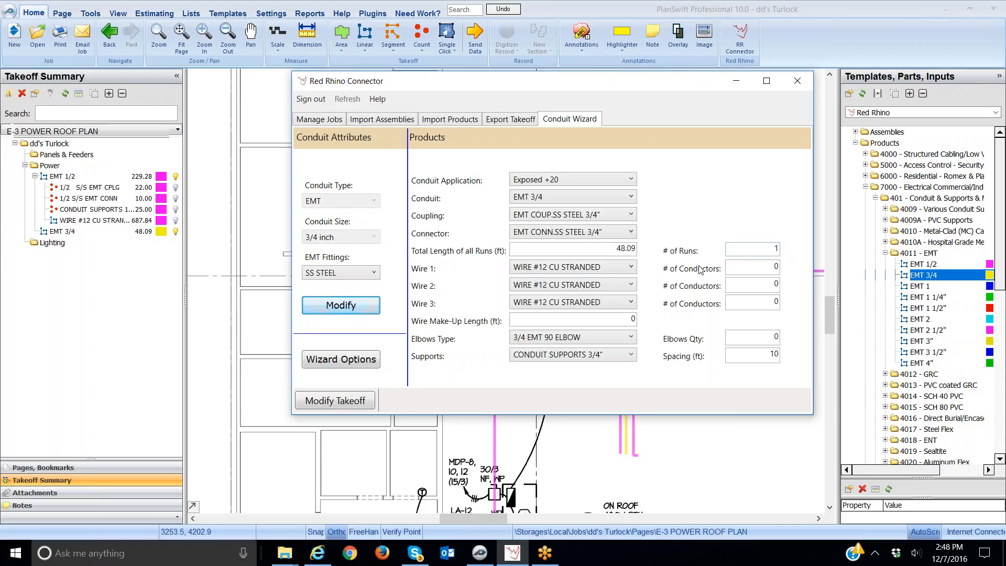
Set Wire 1's number of conductors to 3 and apply the changes to the takeoff
double_click(776, 272)
text(3)
click(348, 404)
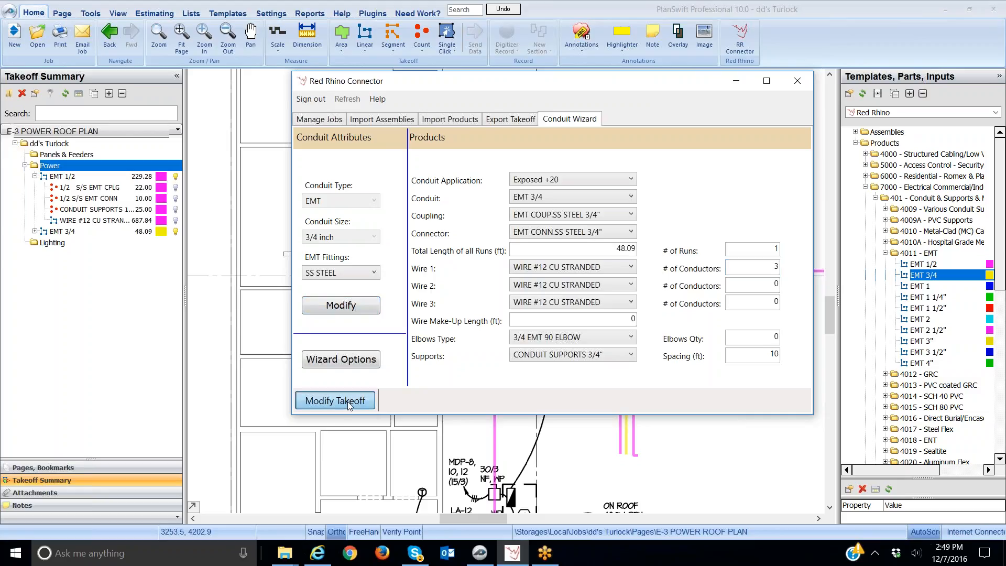
Expand the EMT 3/4 takeoff item to review its generated couplings, connectors, supports and wire
click(168, 124)
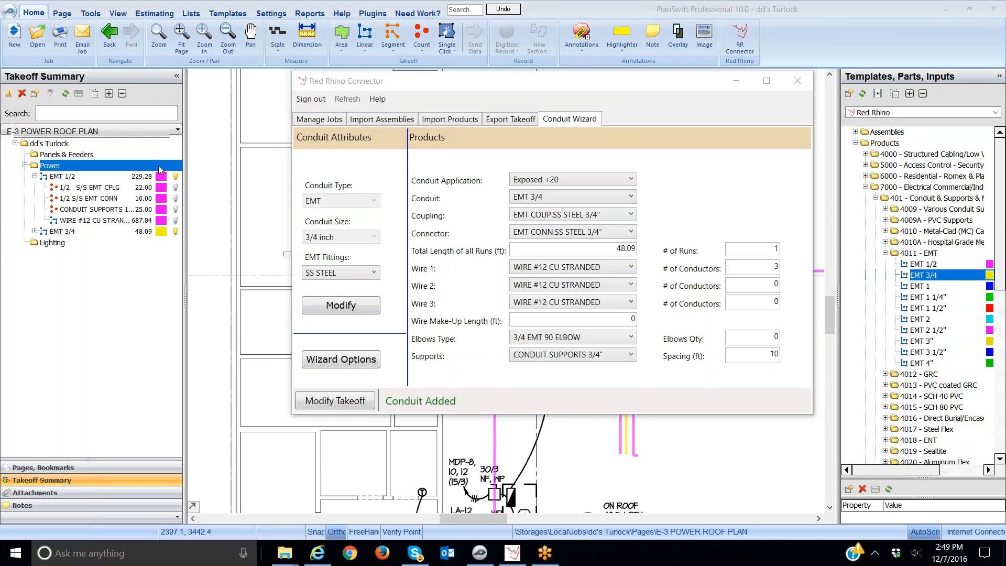
click(35, 232)
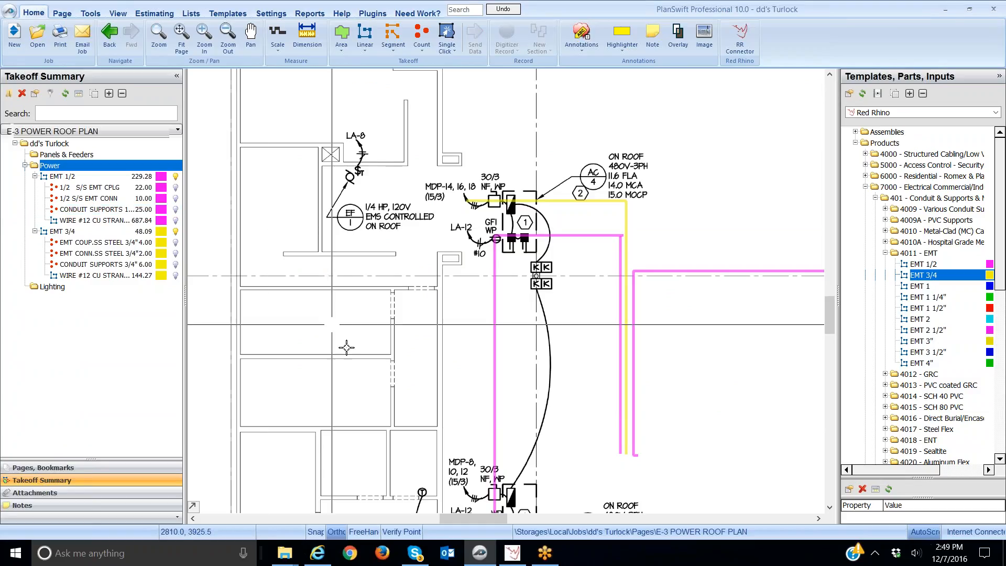
Switch to the Estimating view and select the EMT 3/4 item
click(511, 555)
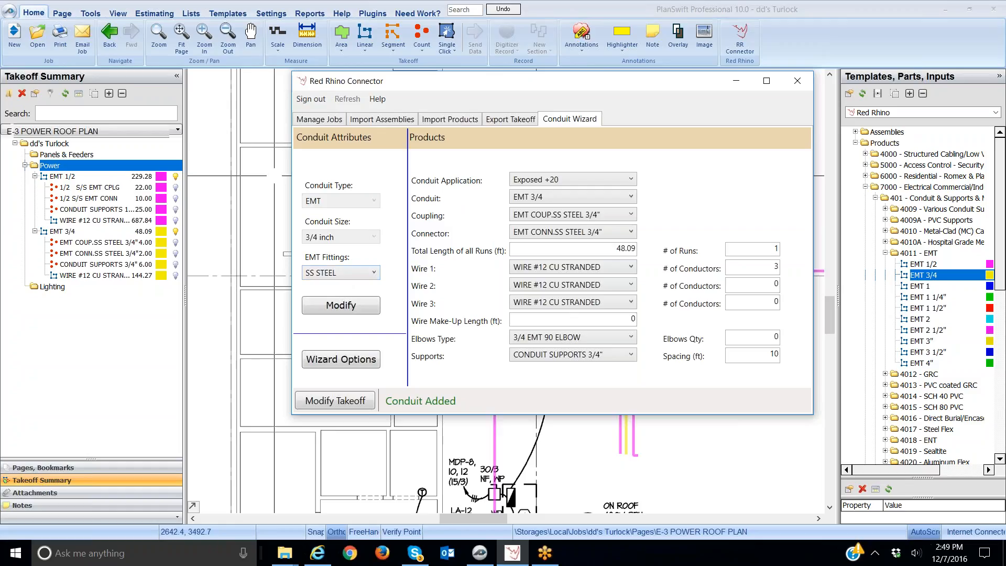
click(164, 14)
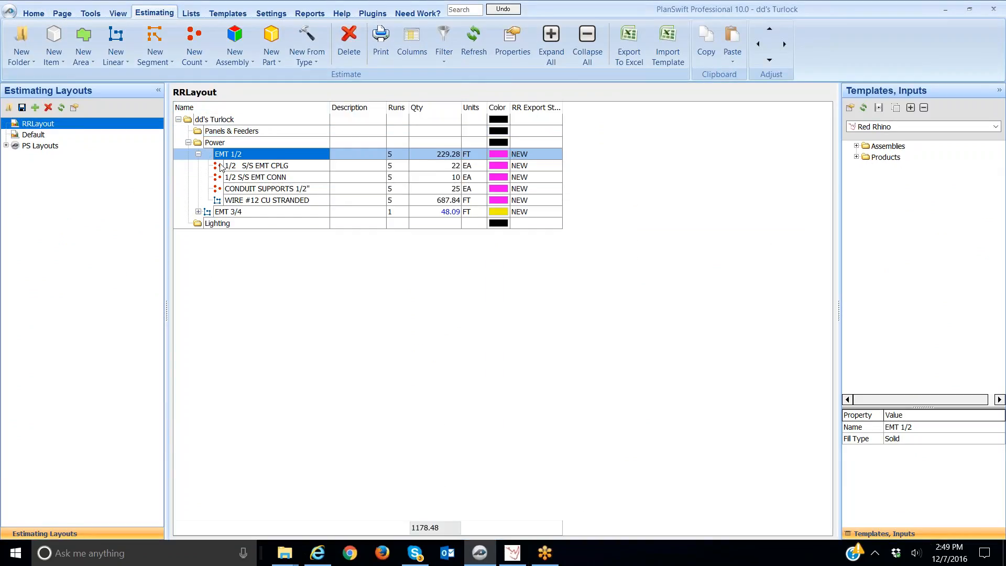
click(233, 213)
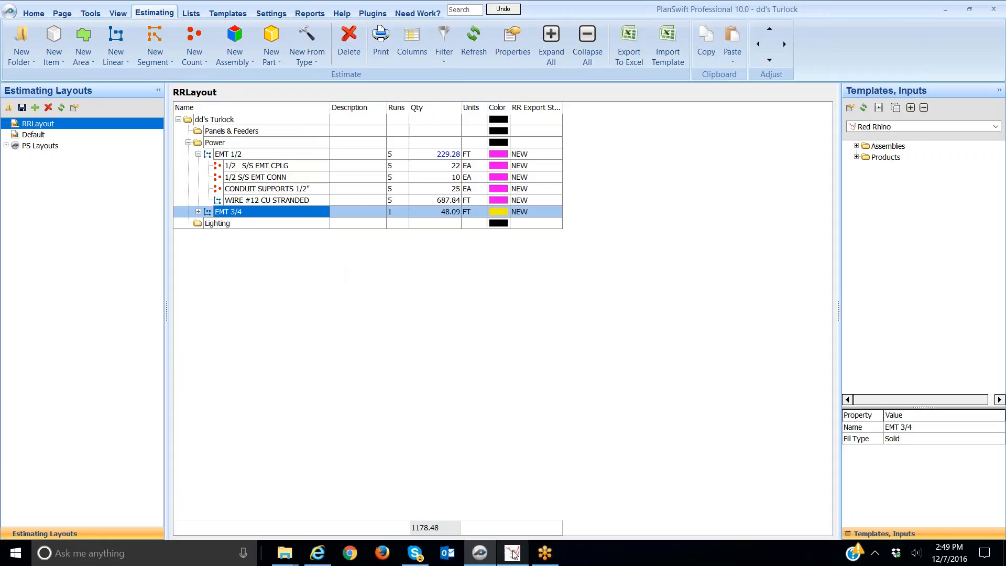
Bring up the Conduit Wizard for the EMT 3/4 item, set EMT Fittings to WP STEEL, and apply the modification to the takeoff
mouse_move(513, 554)
click(462, 472)
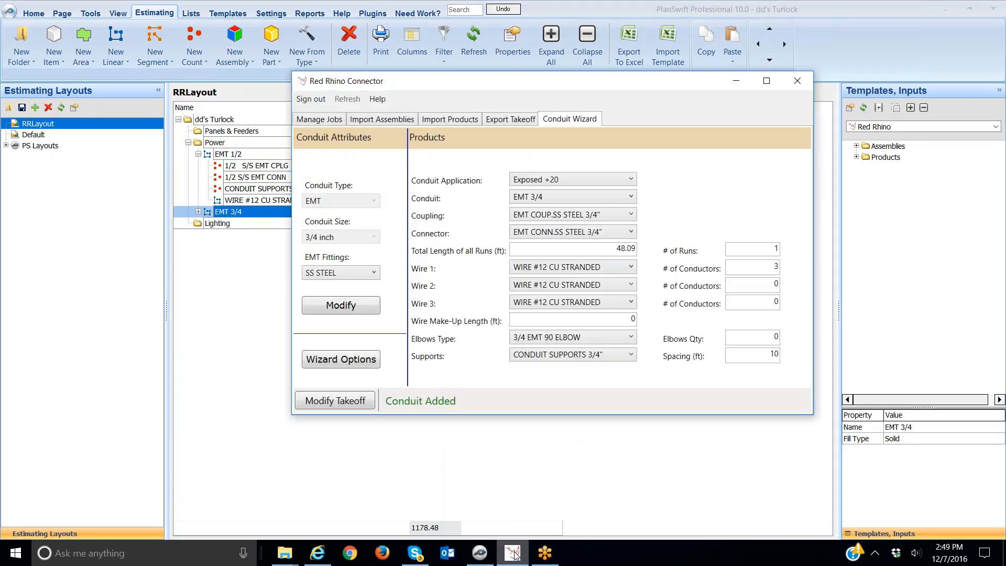
click(359, 310)
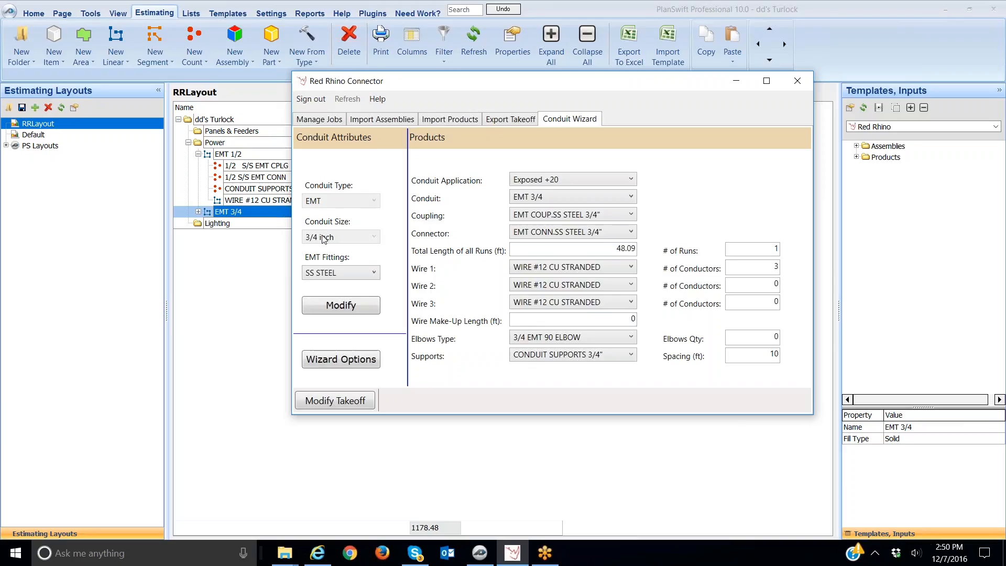
click(375, 274)
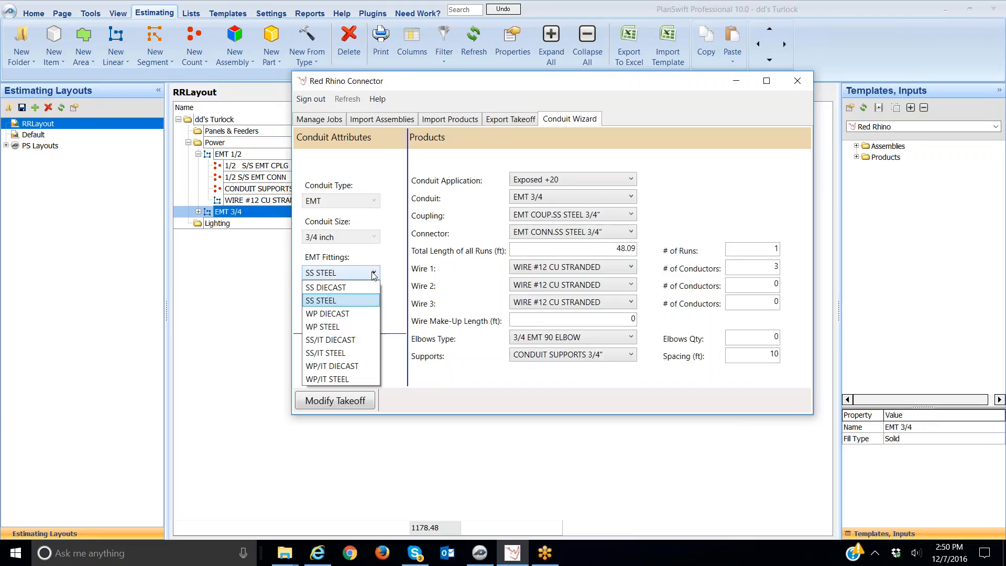
click(340, 327)
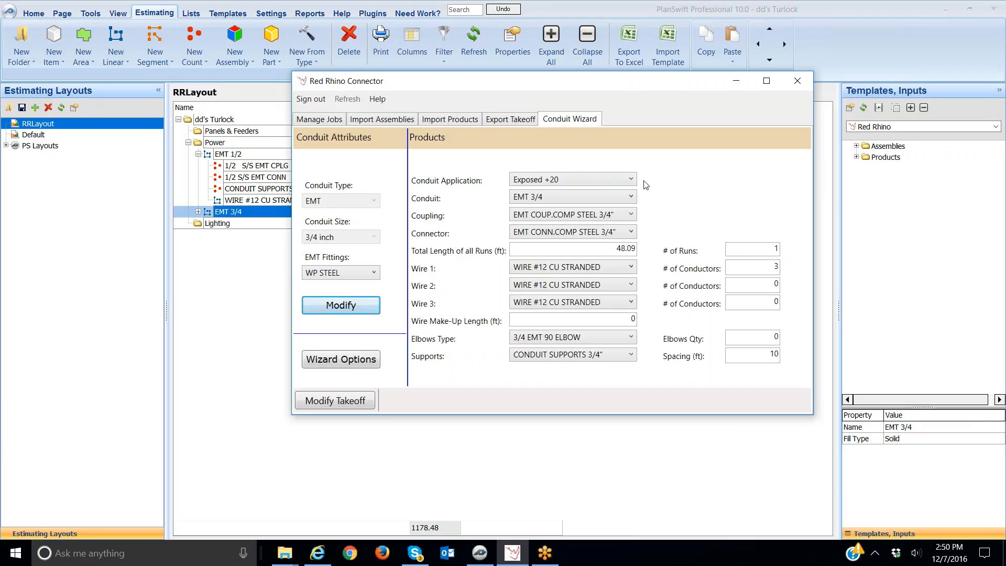
click(334, 402)
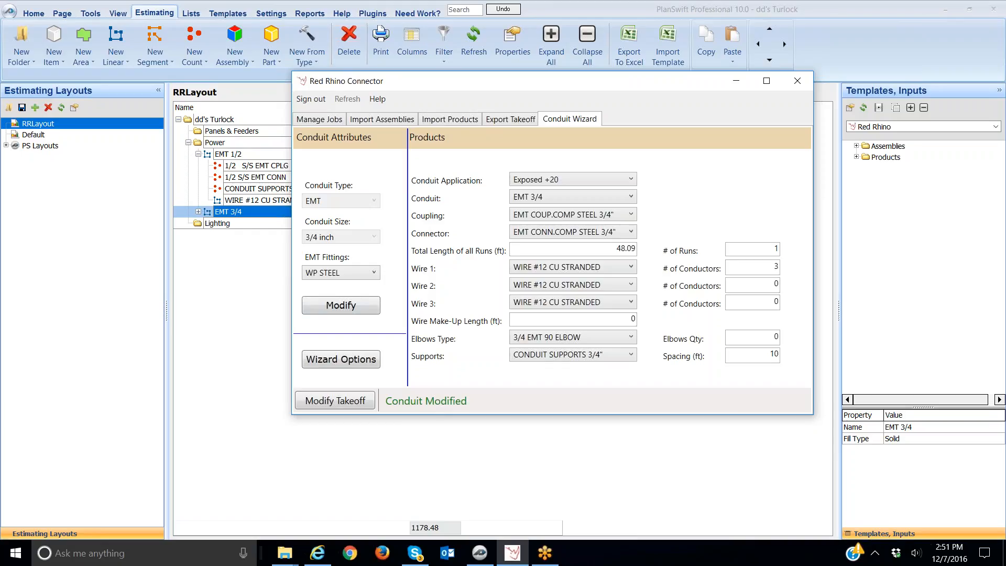
Expand the EMT 3/4 takeoff item to review its updated couplings, connectors, supports and wire
click(250, 309)
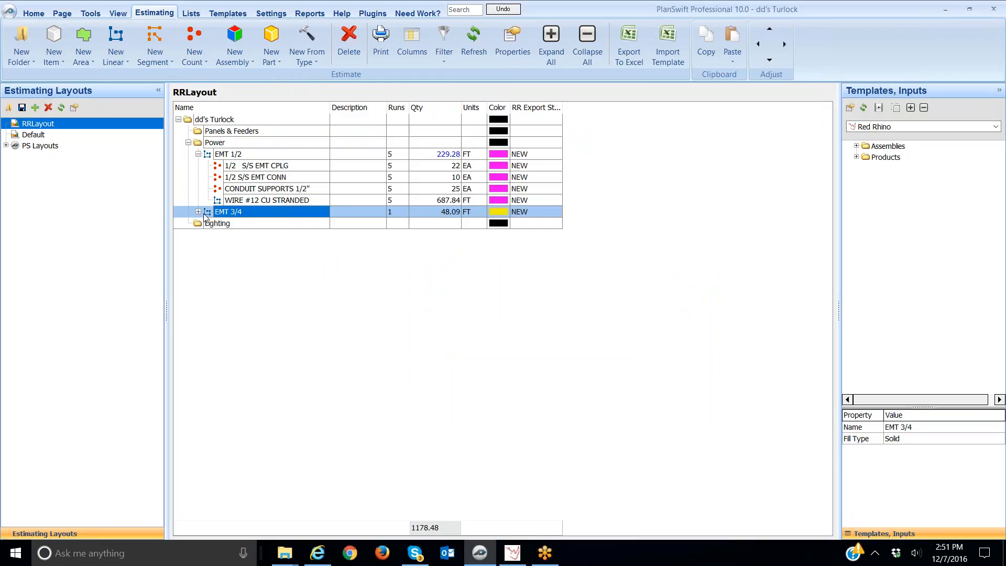
click(198, 211)
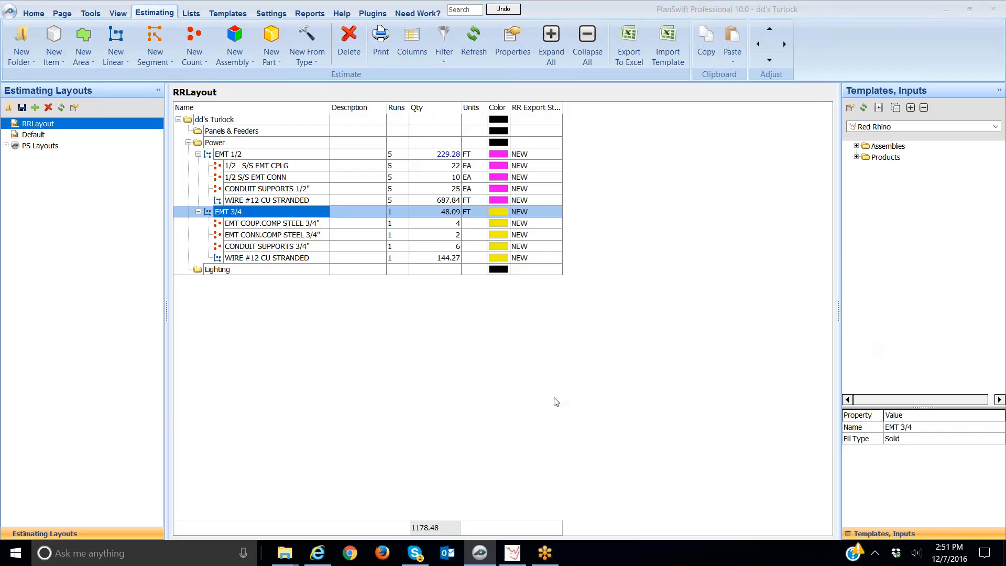
click(34, 14)
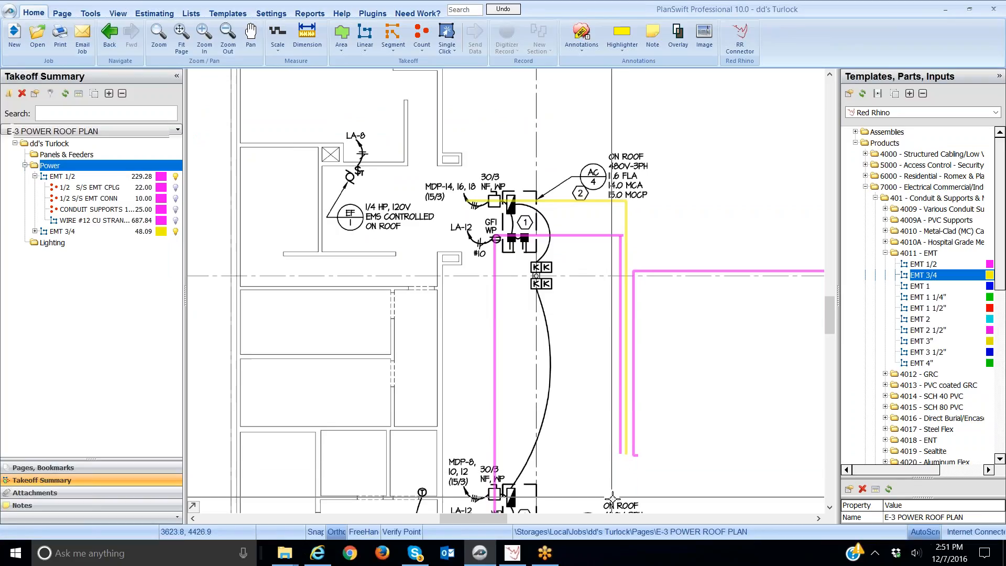
Reopen the Conduit Wizard from the Estimating view and apply the EMT 3/4 modification to the takeoff again
click(512, 554)
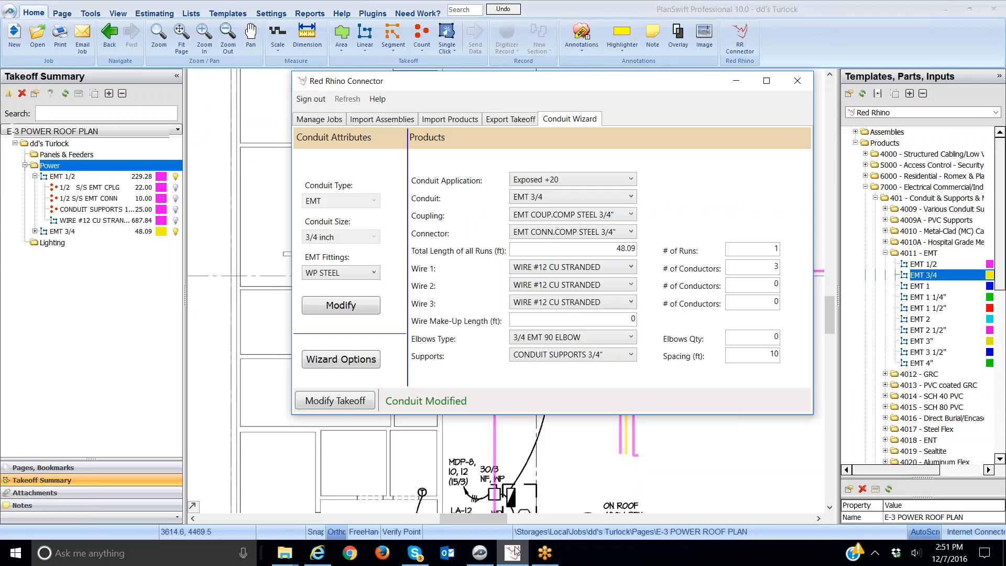
click(155, 14)
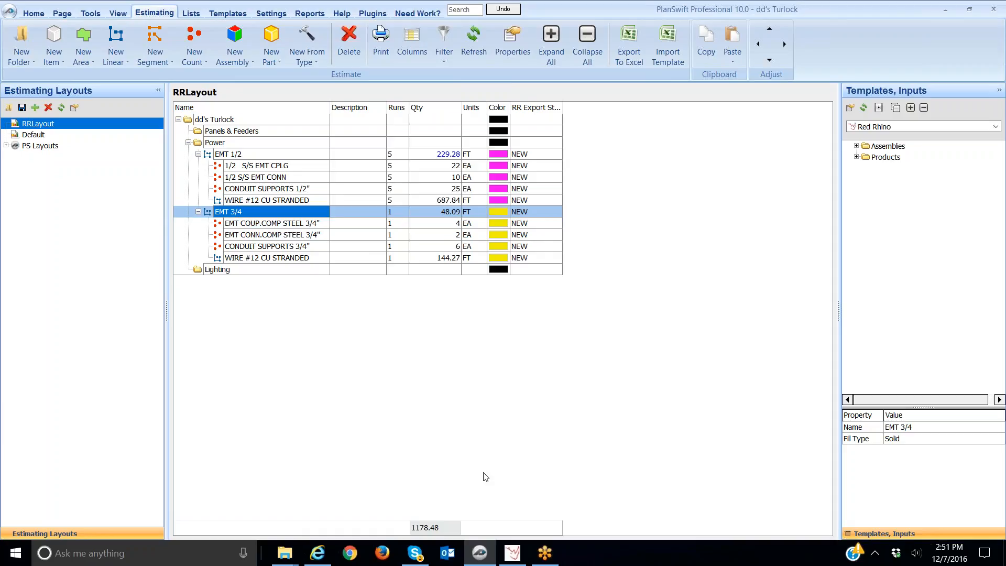
click(512, 554)
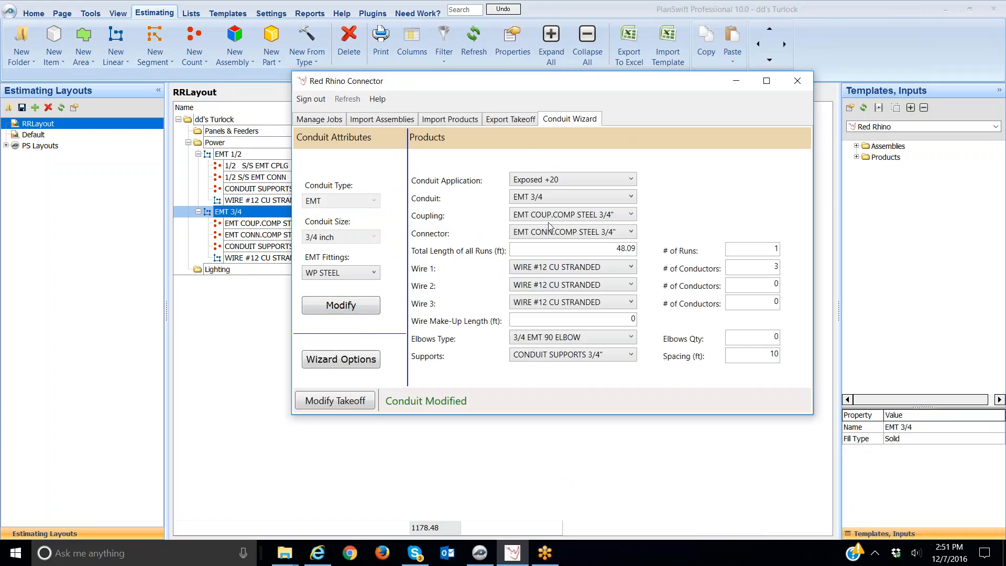
click(358, 402)
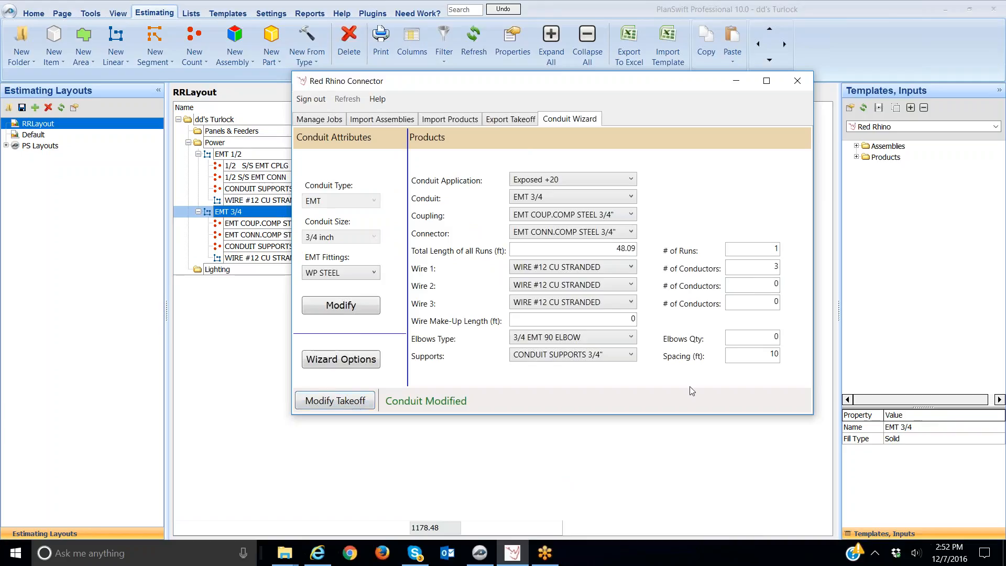